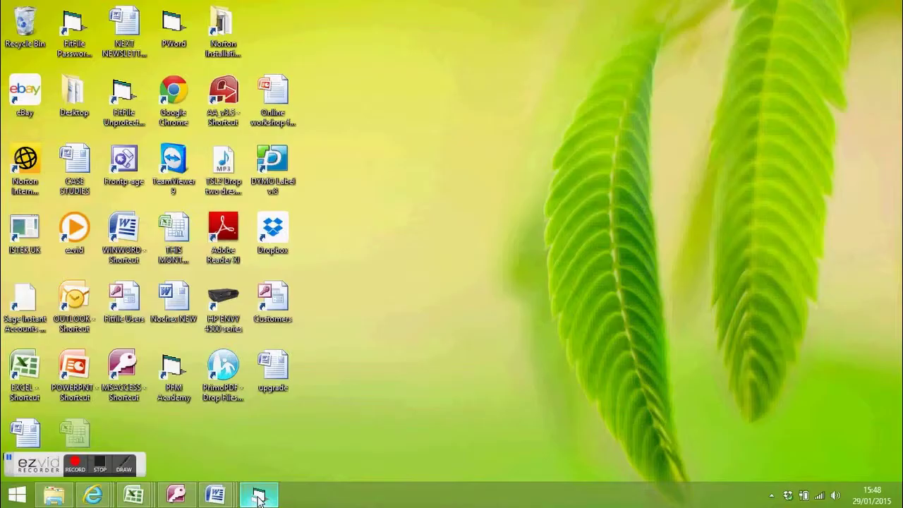
- Bring Private Funds Manager Plus to the front on the SKI15 'Ski Trip Aspen Mar 2015' account
left_click(259, 494)
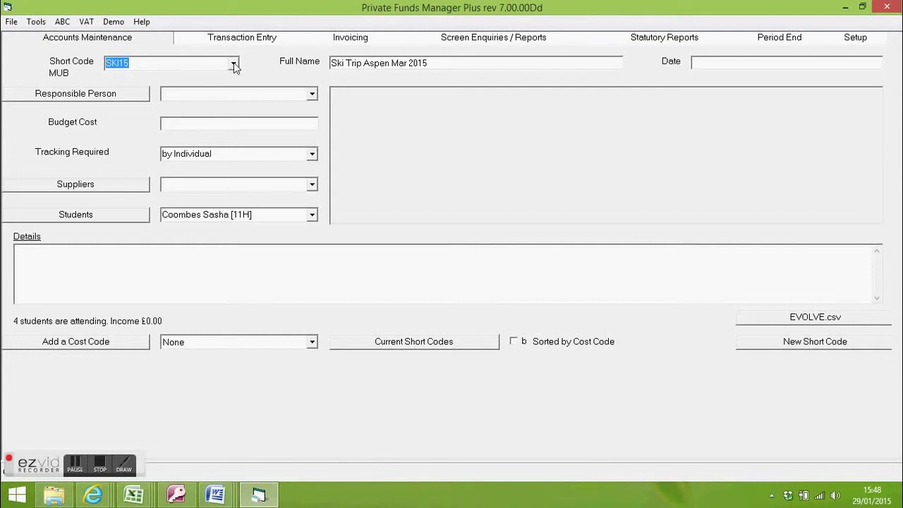
- Review the ski trip's attending students in the Students dropdown without changing pupil
left_click(236, 153)
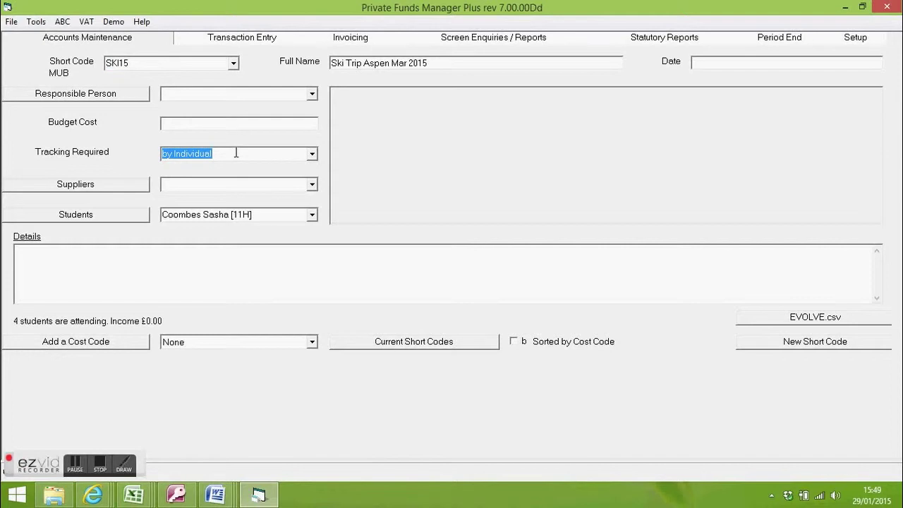
left_click(268, 215)
left_click(312, 216)
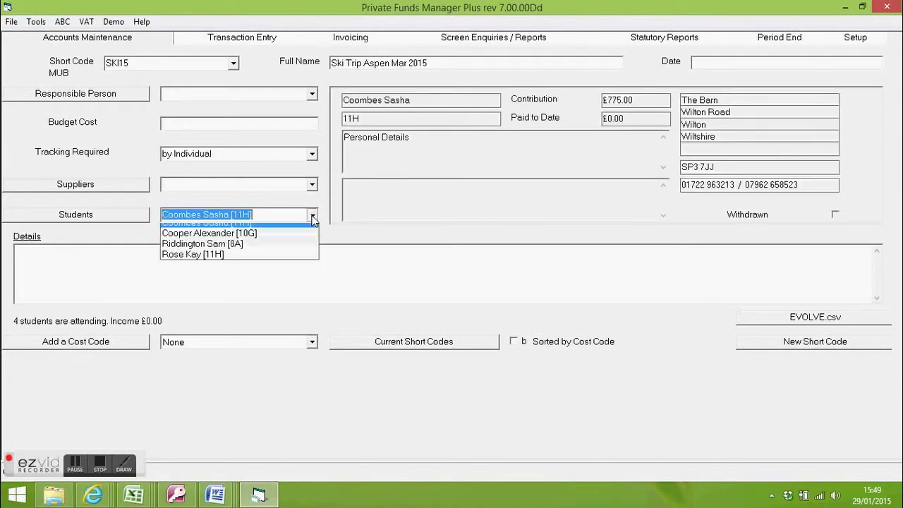
left_click(312, 216)
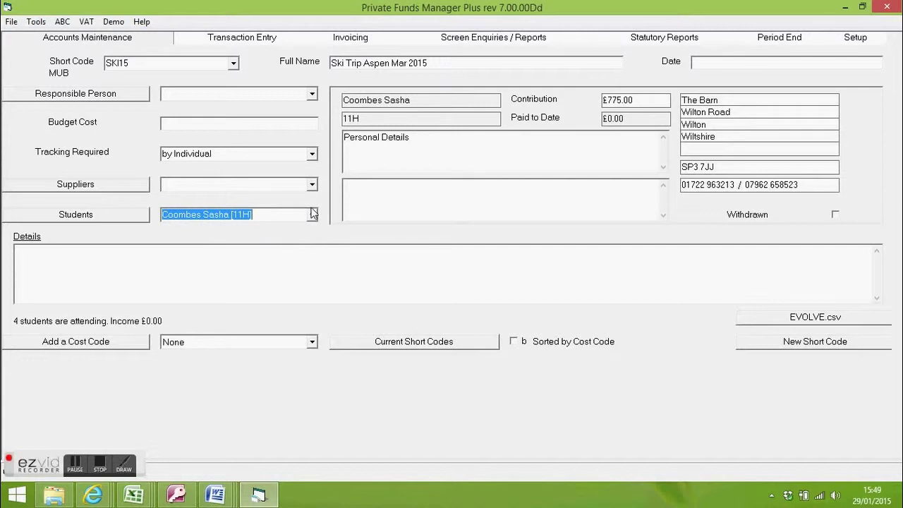
left_click(312, 213)
left_click(313, 213)
- Go to Pupil Reports by Account and select short code SKI15
left_click(492, 38)
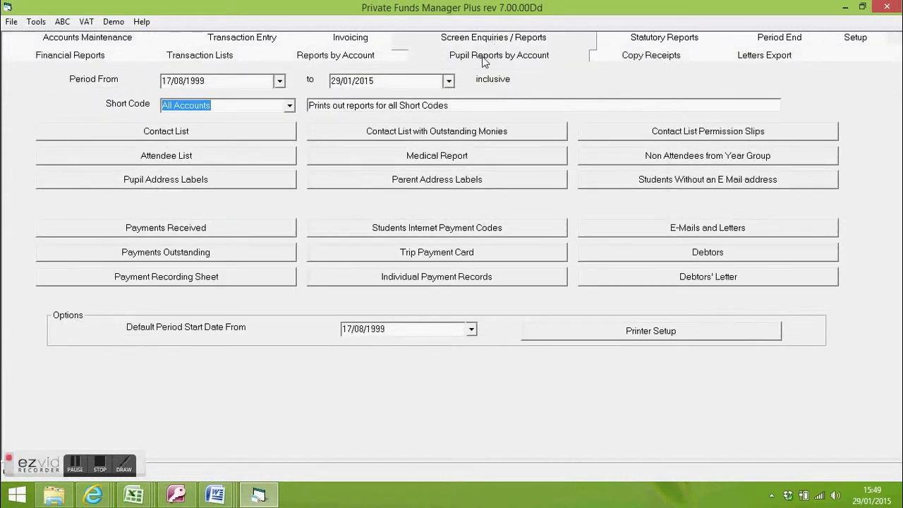
left_click(290, 105)
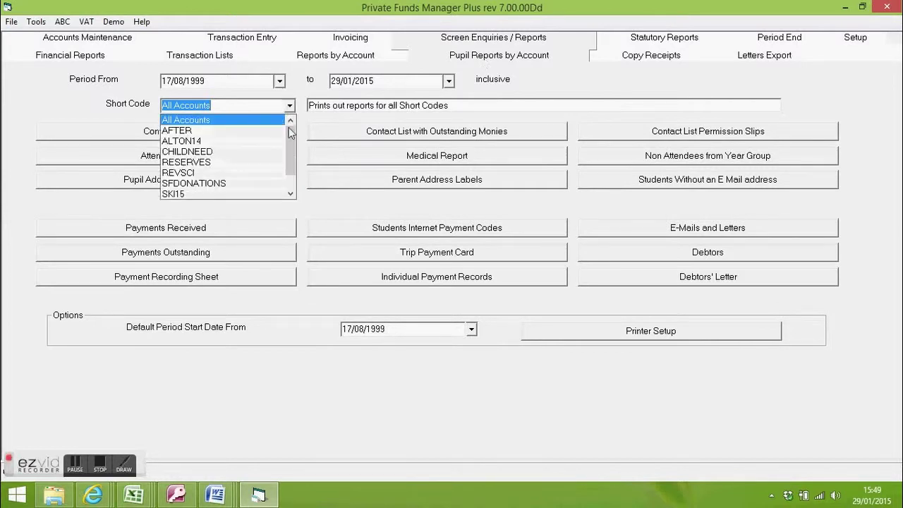
left_click(266, 198)
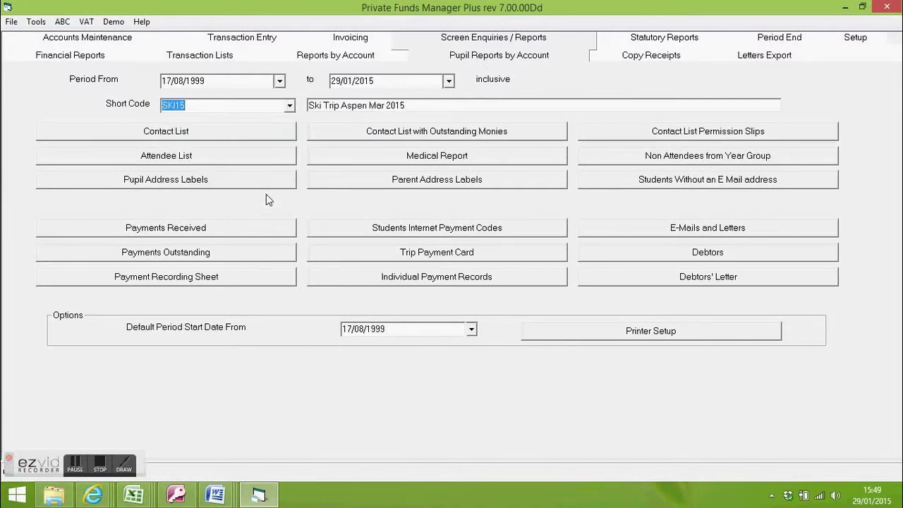
- Start an e-mail to the SKI15 families and load the saved Ski15 layout
left_click(697, 230)
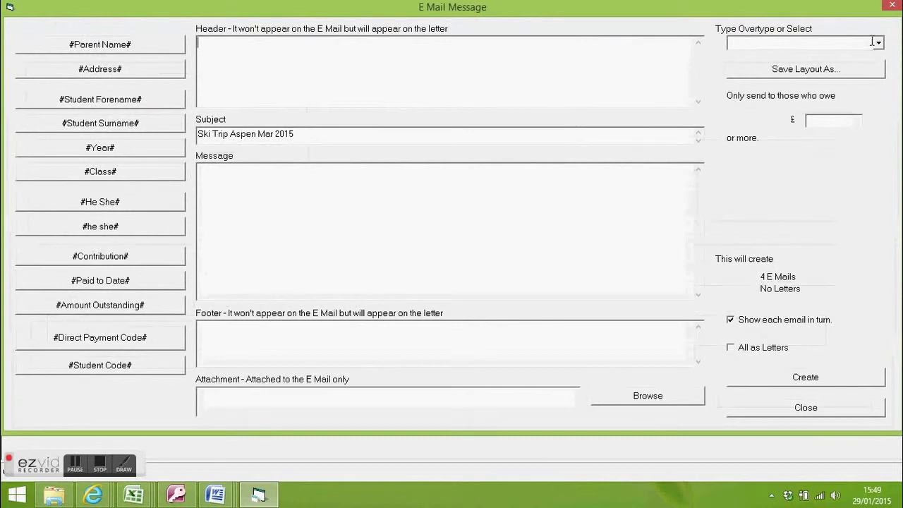
left_click(879, 44)
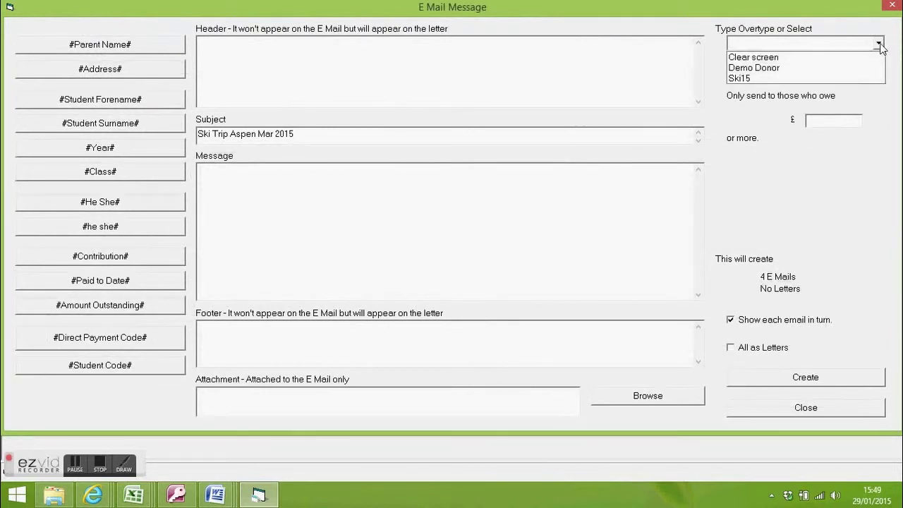
left_click(840, 76)
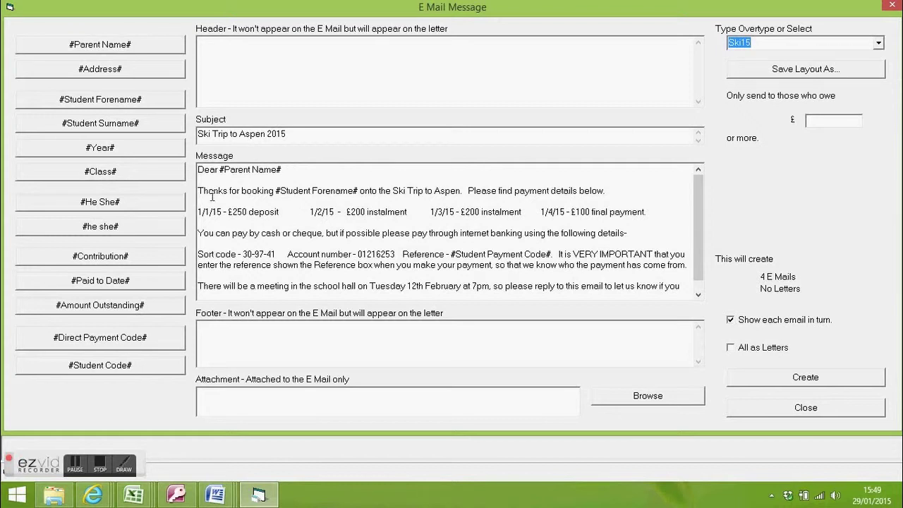
left_click(277, 190)
left_click_drag(359, 192, 277, 192)
left_click_drag(336, 212, 330, 211)
left_click(394, 266)
left_click_drag(243, 254, 277, 256)
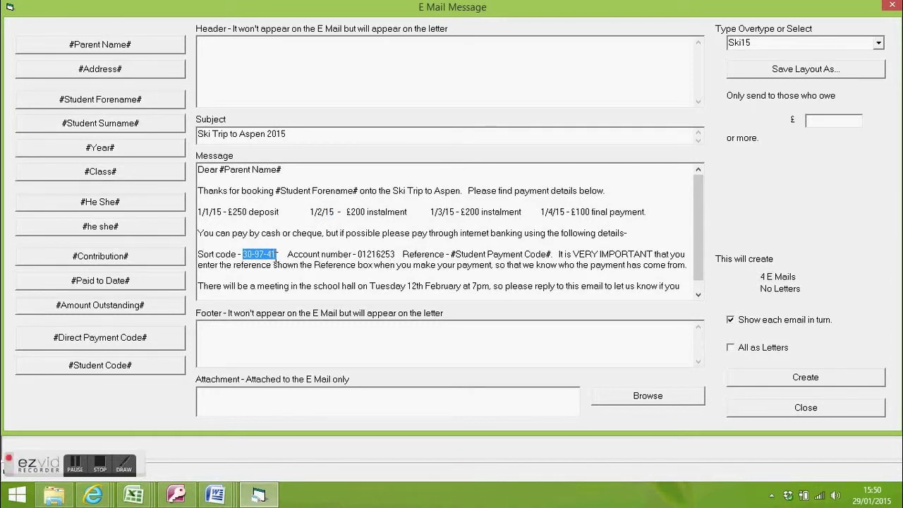
left_click_drag(358, 254, 395, 256)
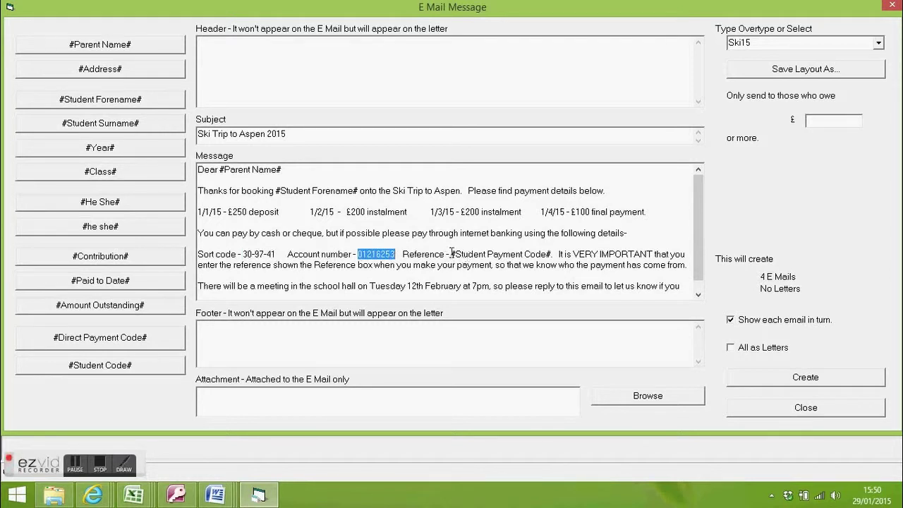
left_click_drag(451, 254, 552, 255)
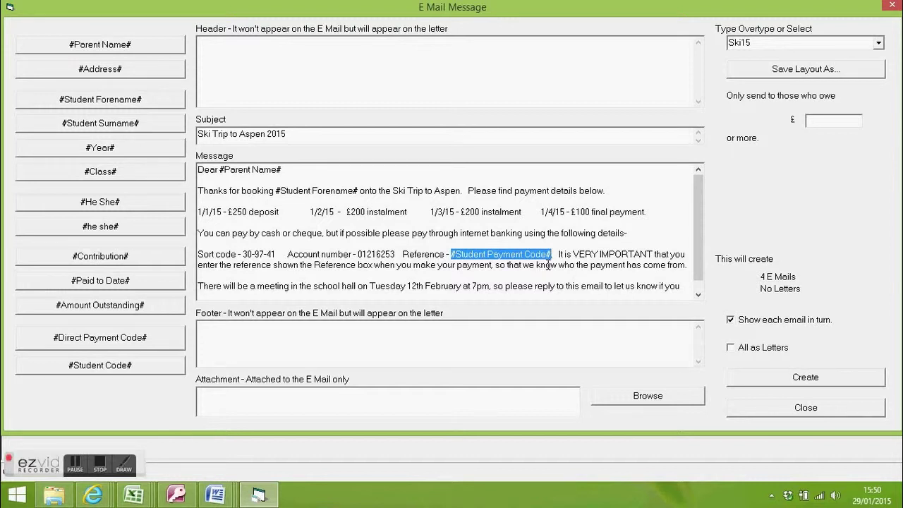
left_click(587, 254)
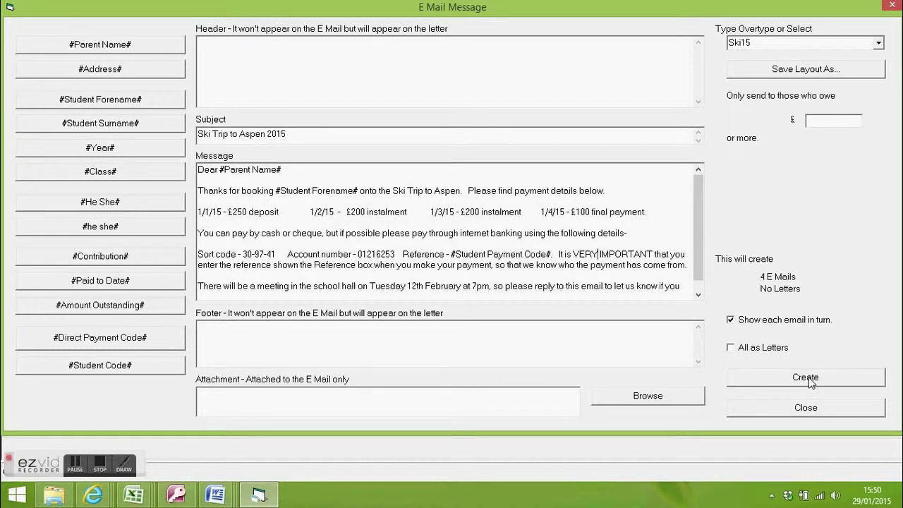
- Switch the Ski15 message to All as Letters, then close the message form
left_click(758, 349)
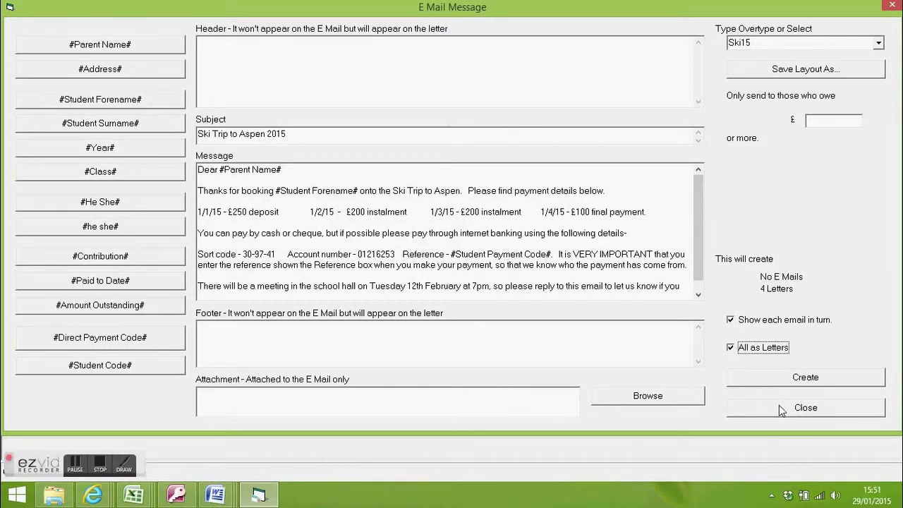
left_click(780, 405)
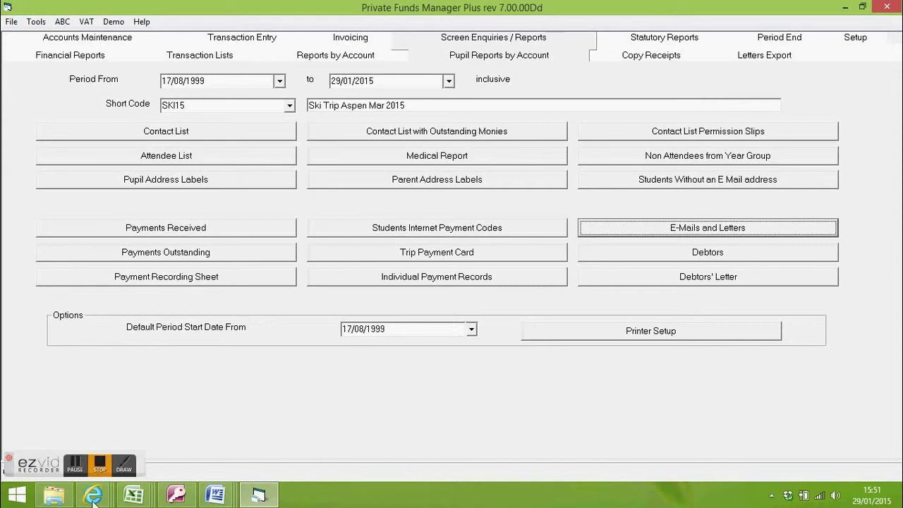
- In Santander Online Banking, start a new payment to a new person
mouse_move(93, 495)
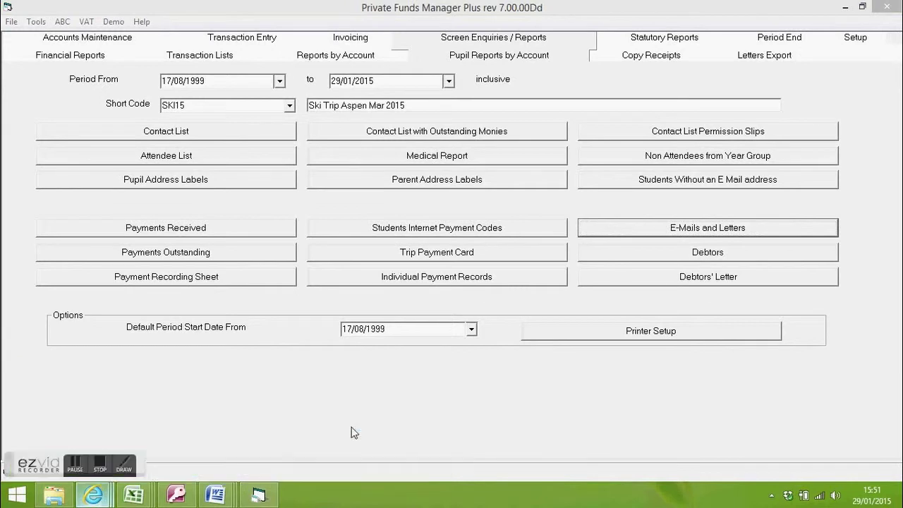
key("alt+Tab")
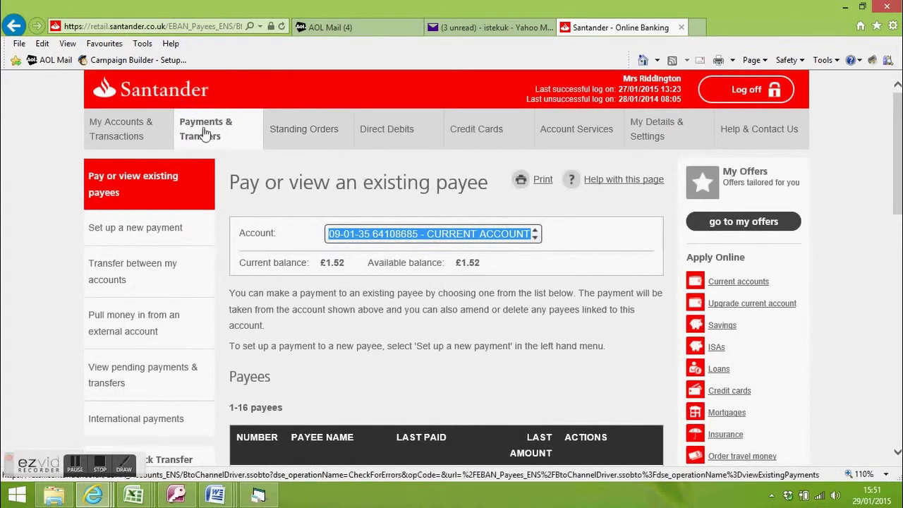
left_click(151, 227)
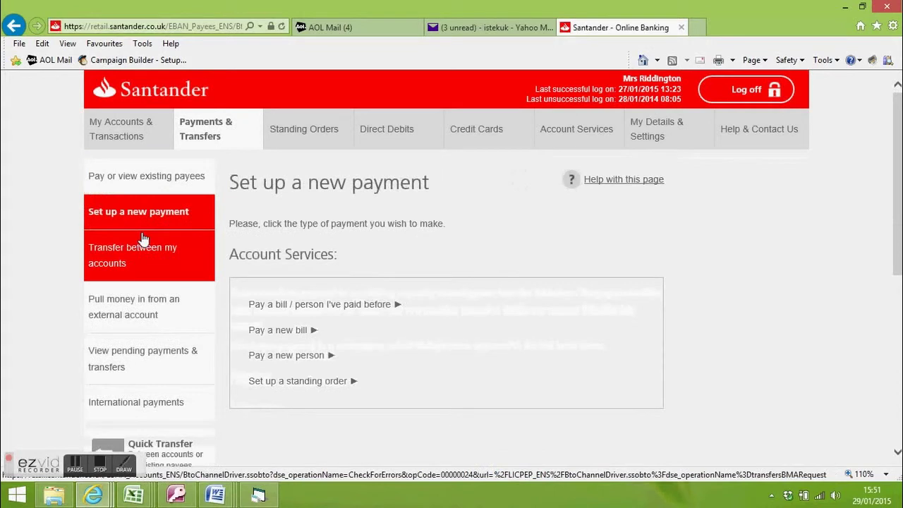
scroll(367, 296, "down", 3)
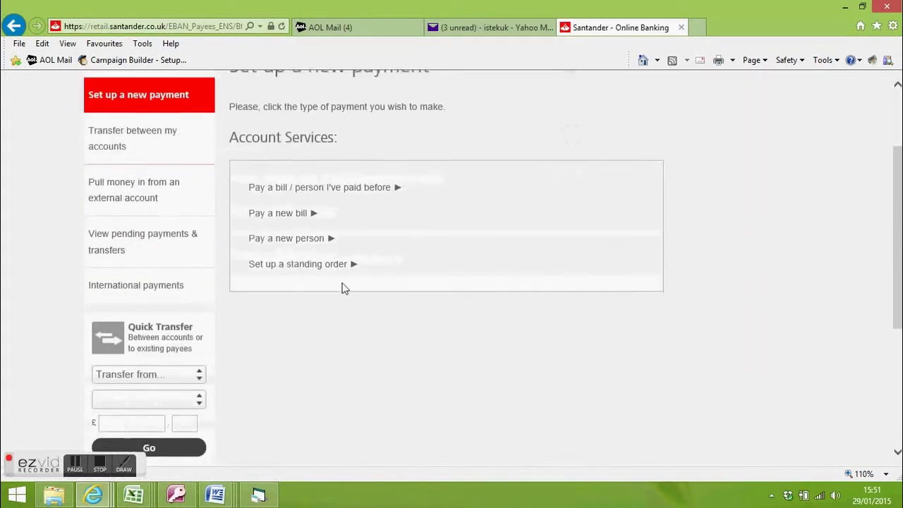
left_click(305, 240)
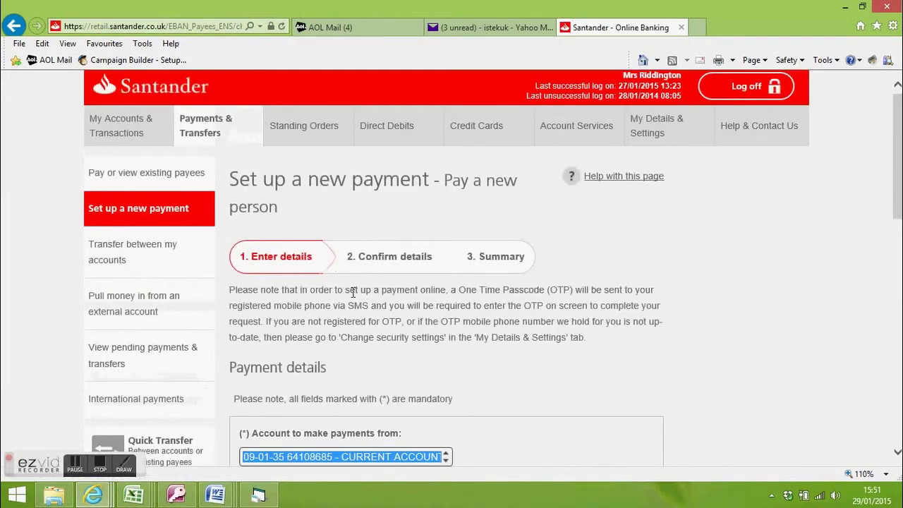
scroll(355, 295, "down", 8)
scroll(311, 240, "up", 5)
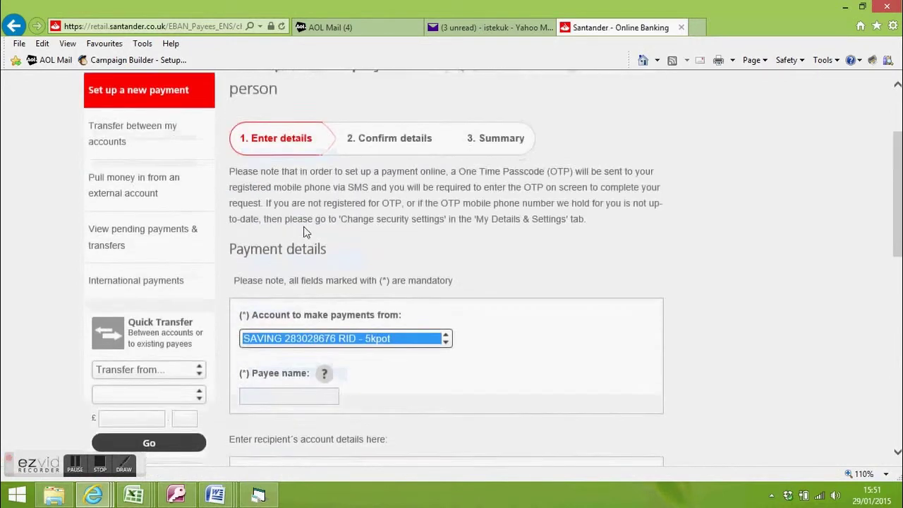
scroll(305, 232, "down", 3)
scroll(282, 263, "up", 3)
scroll(284, 267, "down", 4)
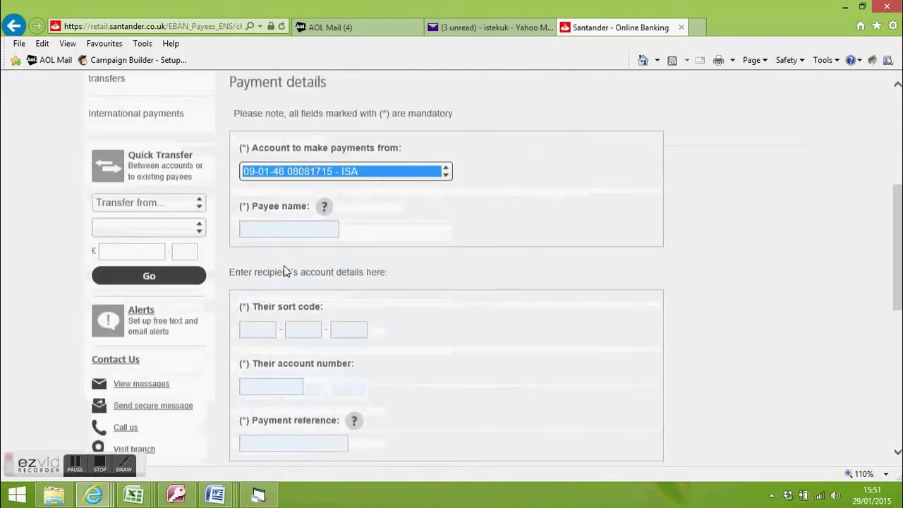
- Enter the recipient's sort code, account number and the student's payment reference
left_click(272, 318)
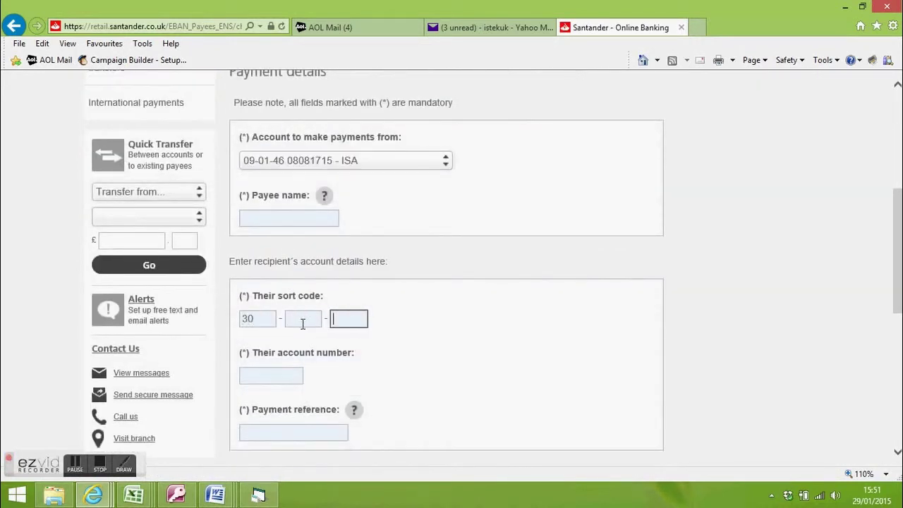
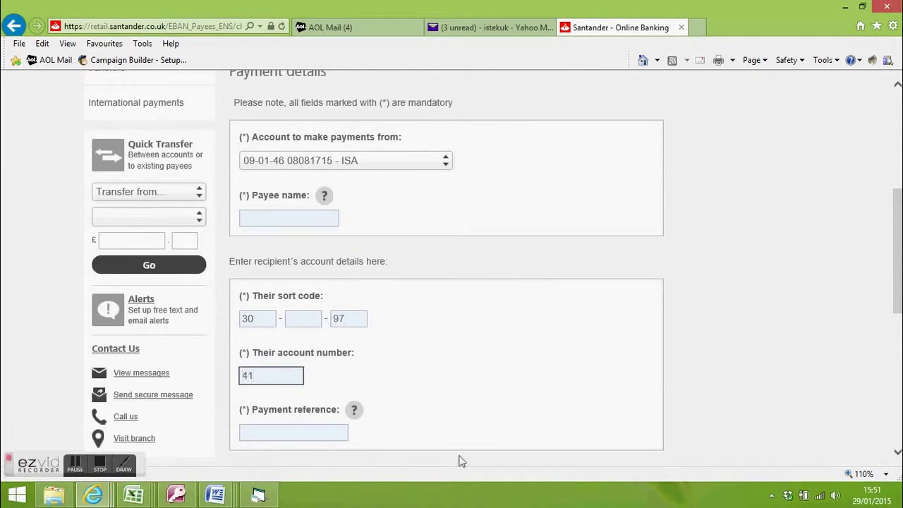
left_click(295, 318)
type("97")
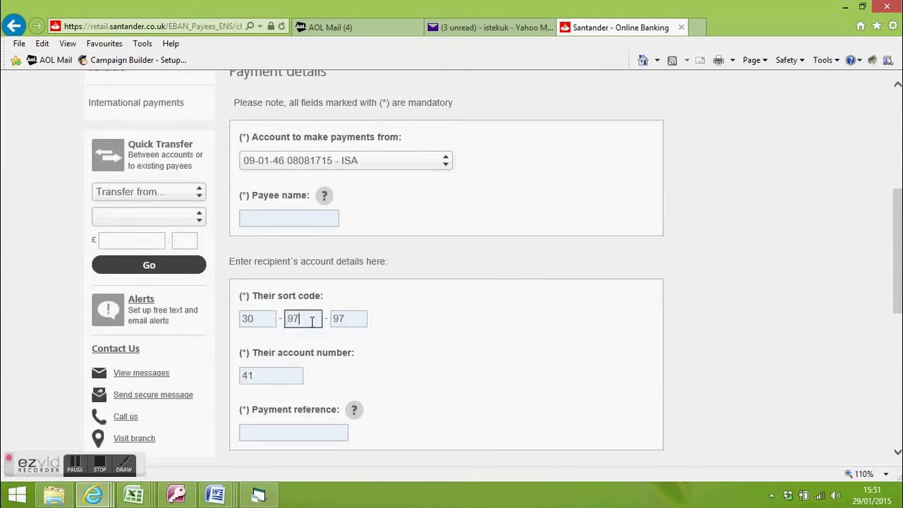
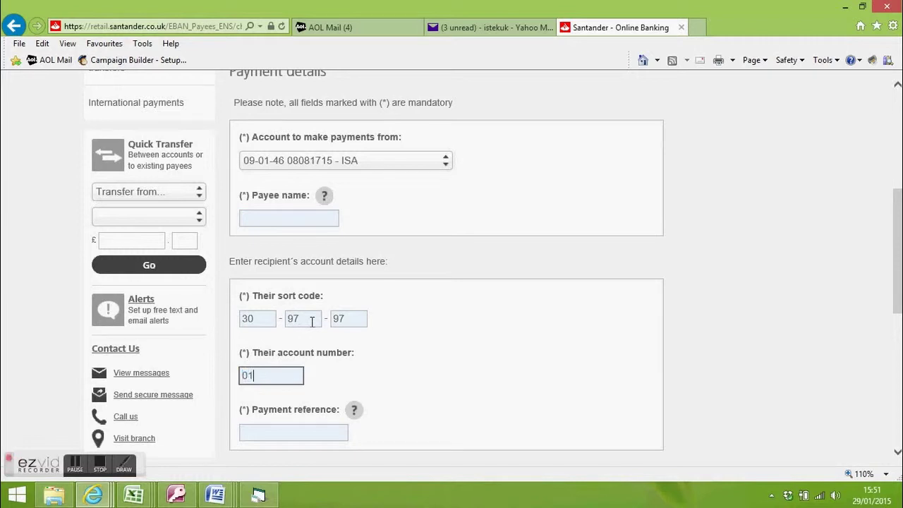
left_click(287, 434)
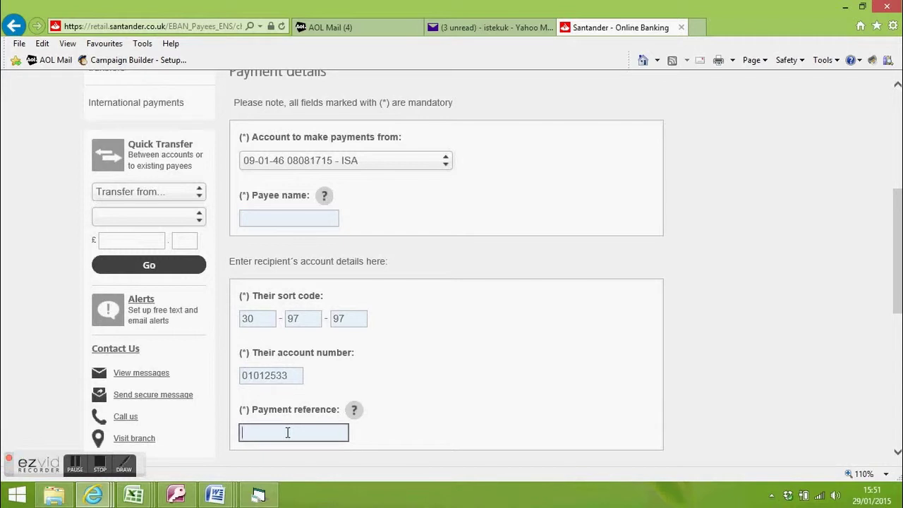
type("CMN okj jj 9ij")
- Enter the £25 payment amount and return to Private Funds Manager
scroll(354, 416, "down", 2)
scroll(354, 420, "down", 2)
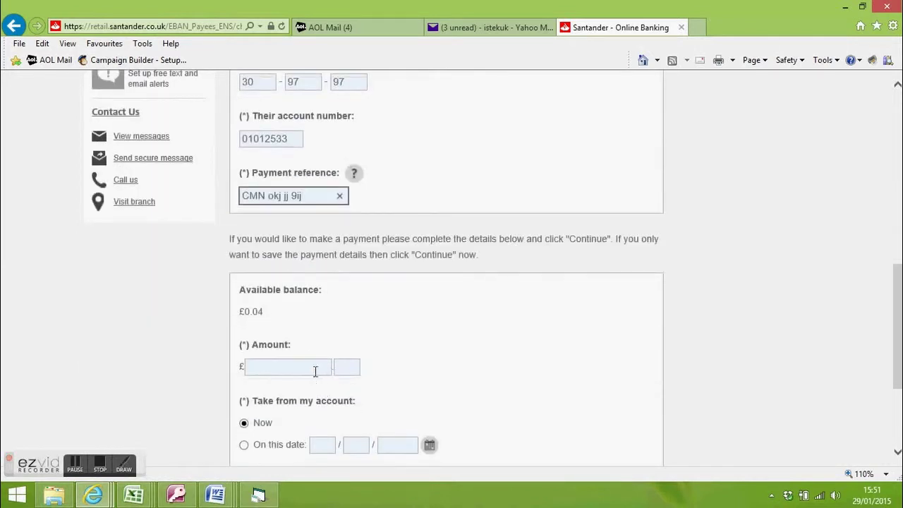
left_click(315, 368)
type("25")
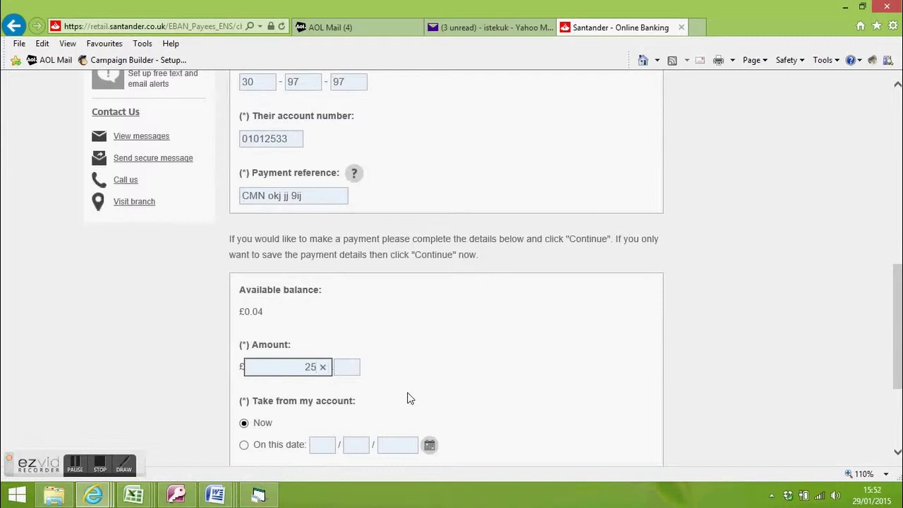
type("0")
scroll(504, 241, "up", 4)
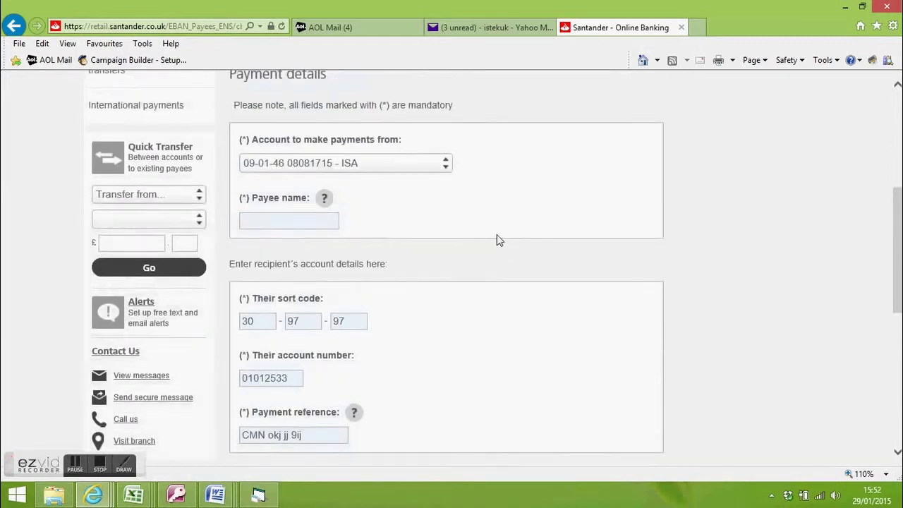
scroll(497, 235, "down", 1)
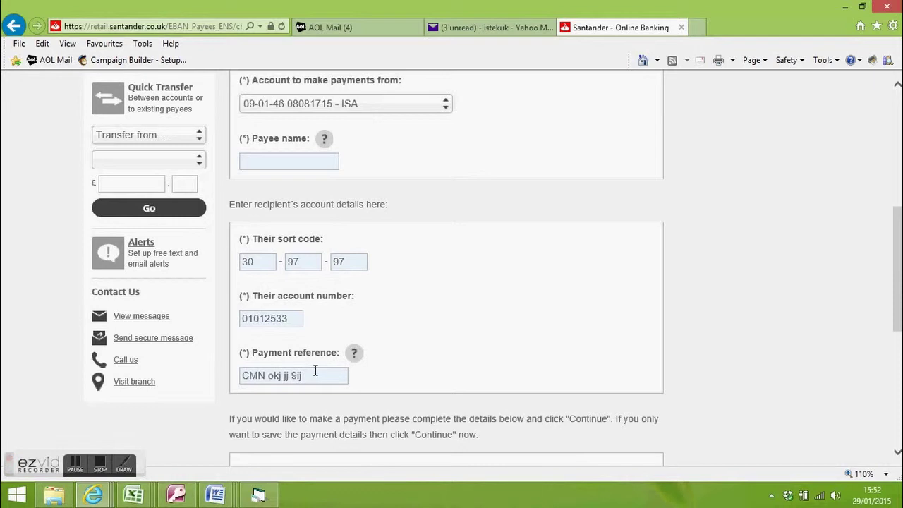
left_click(258, 496)
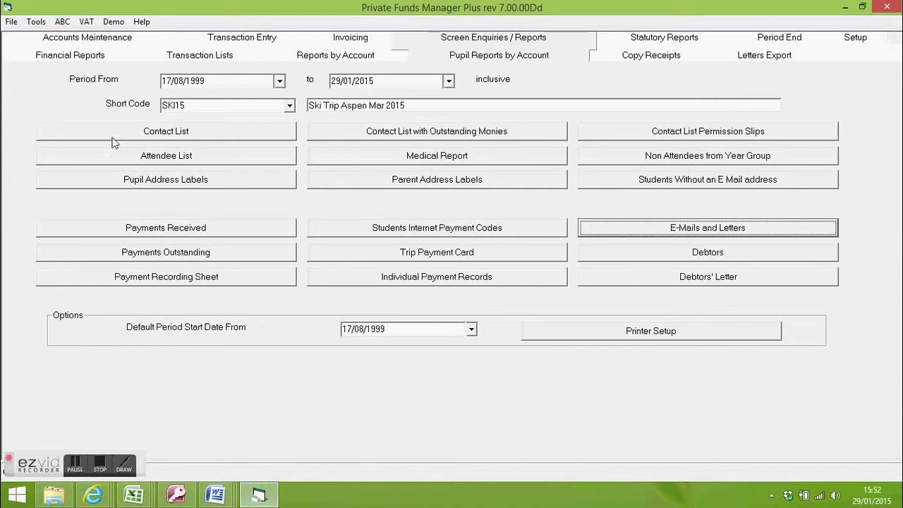
- Open the Direct Receipts page under Transaction Entry
left_click(262, 40)
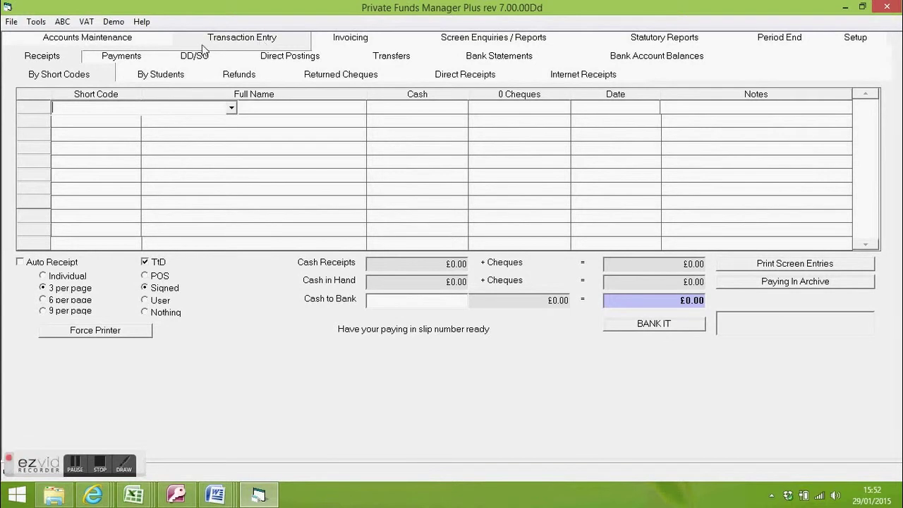
left_click(465, 76)
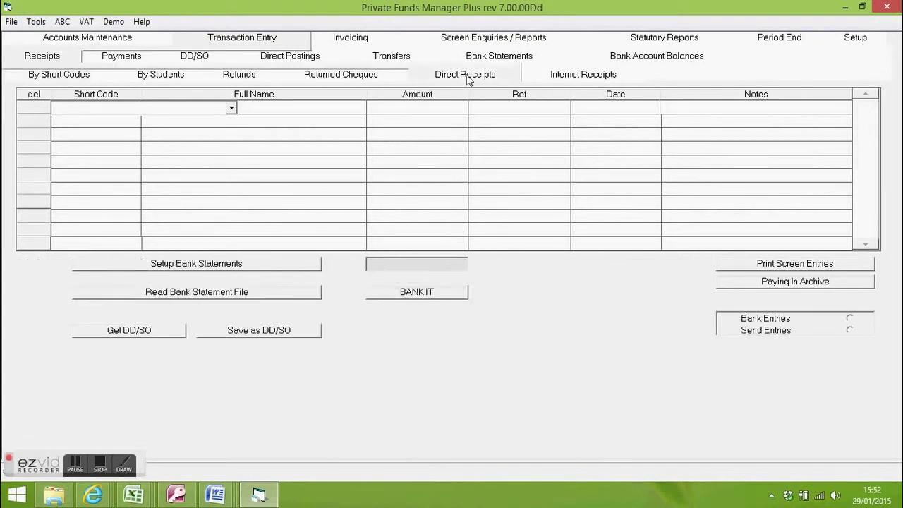
- Read the SF - School Fund Bank A/c statement, posting six matched receipts, and continue to review
left_click(203, 290)
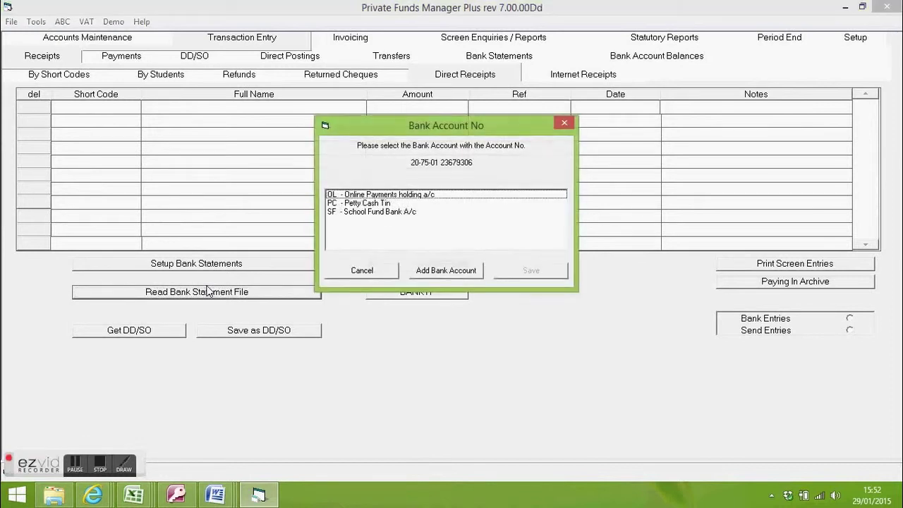
left_click(405, 211)
left_click(531, 272)
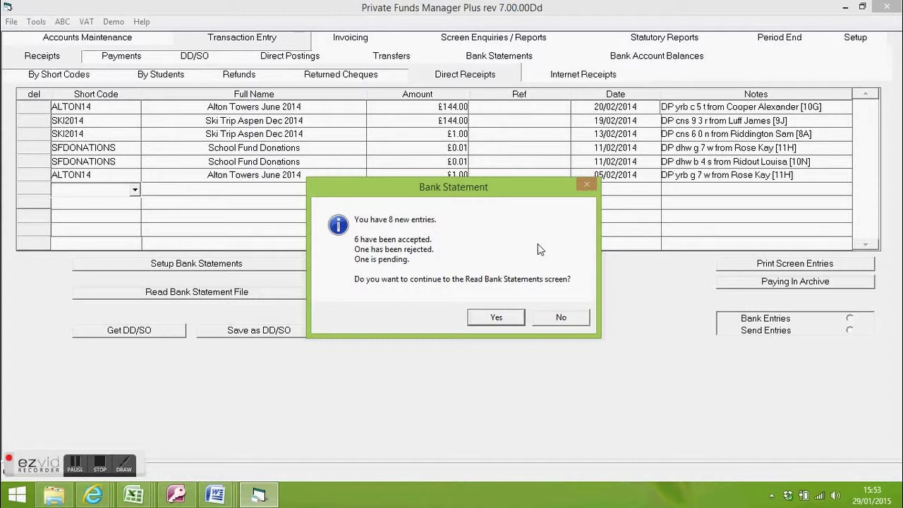
left_click(497, 319)
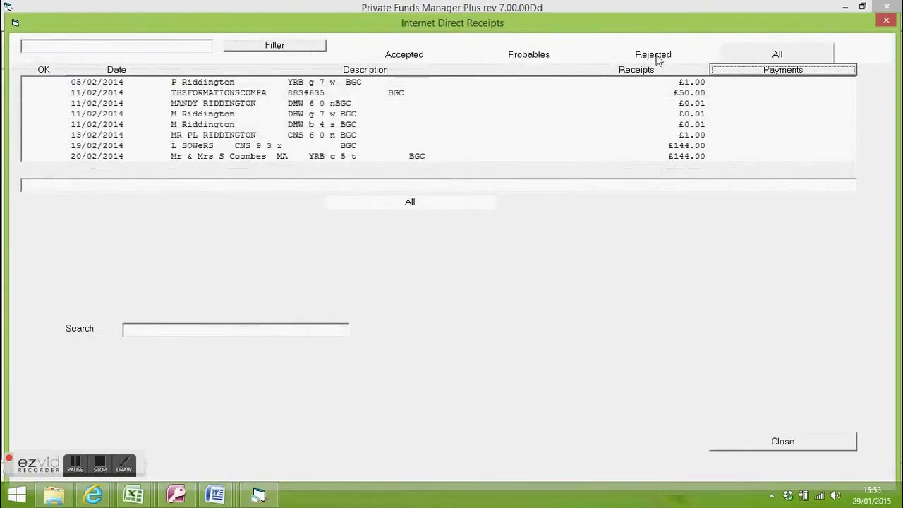
- Filter to Probables and open the single £0.01 receipt from 11/02/2014
left_click(527, 55)
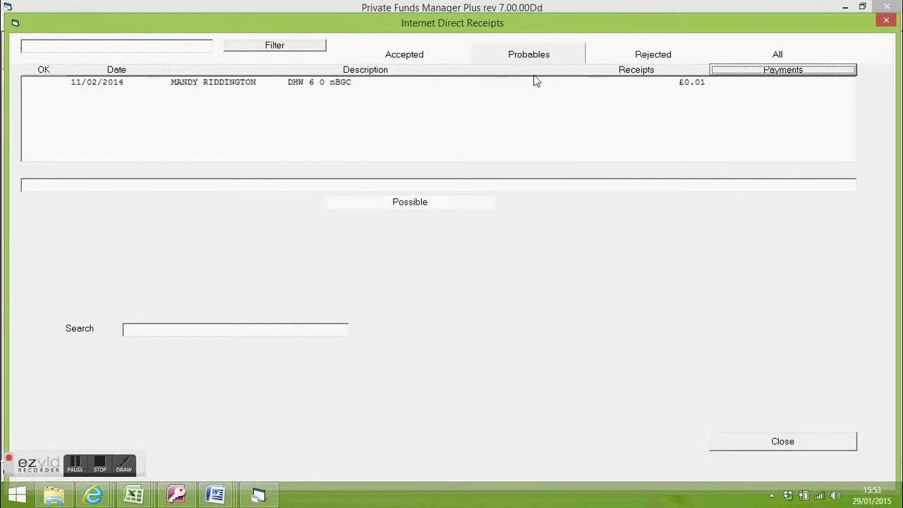
left_click(240, 84)
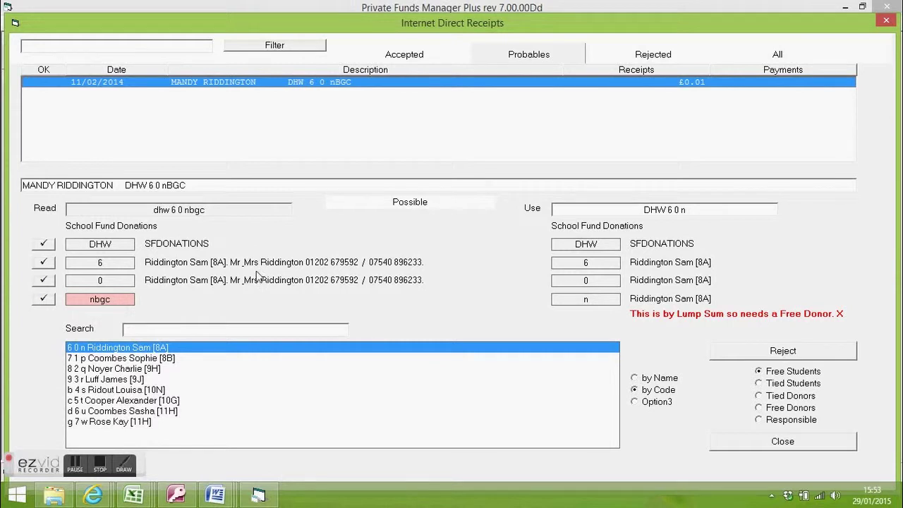
- Check tied students and free donors for the £0.01 receipt, then close the review
left_click(760, 384)
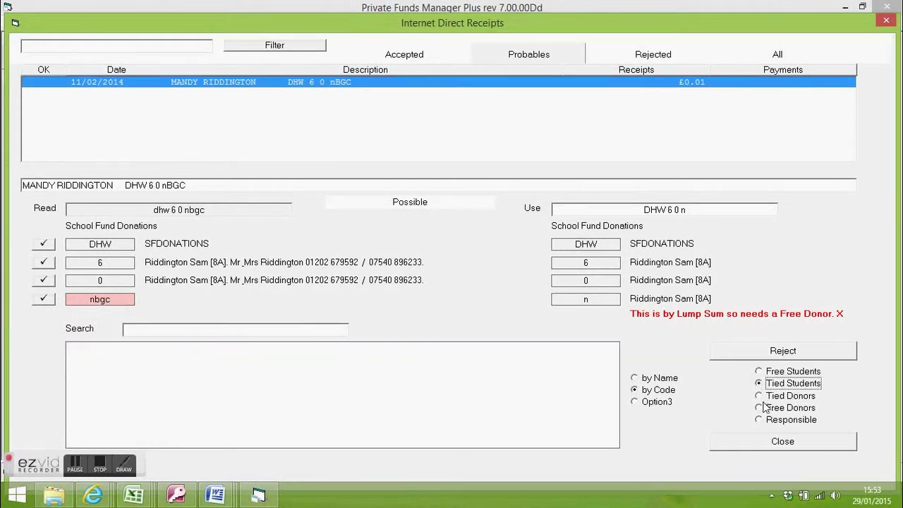
left_click(759, 408)
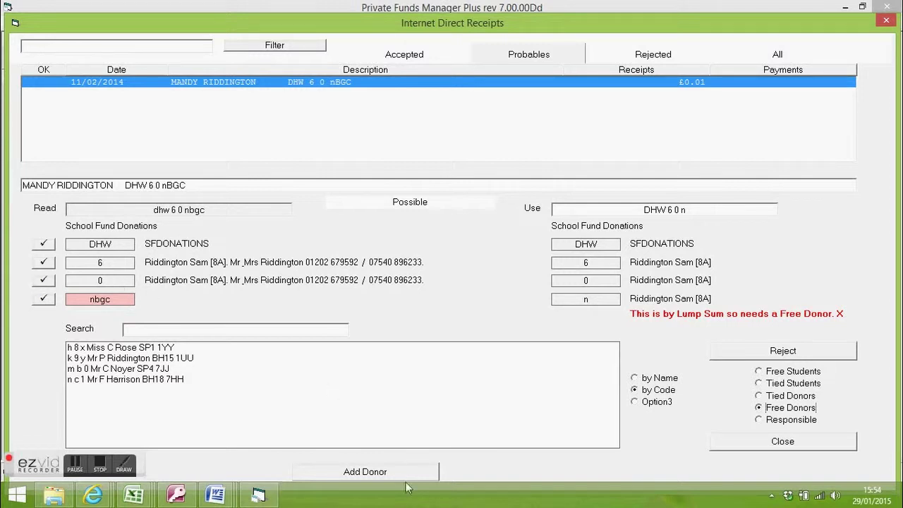
left_click(800, 443)
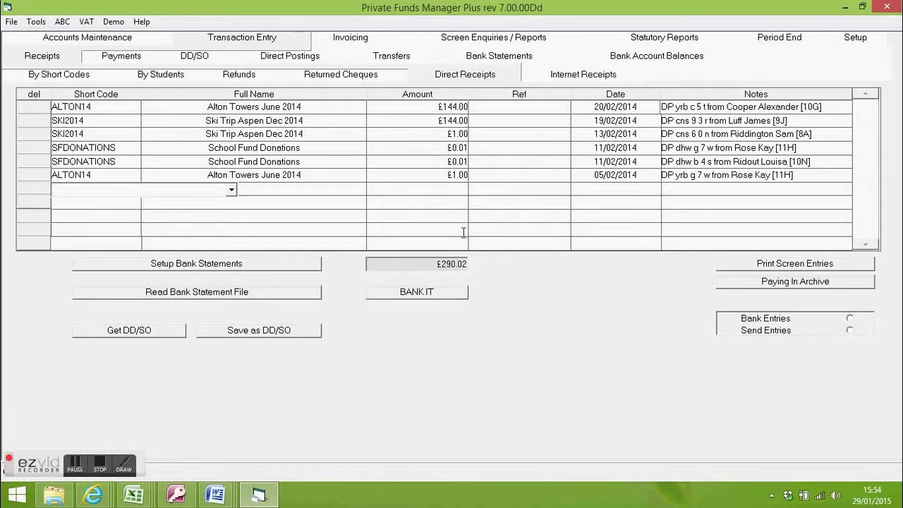
- Bank the six receipts totalling £290.02, closing the listing without printing it
left_click(434, 297)
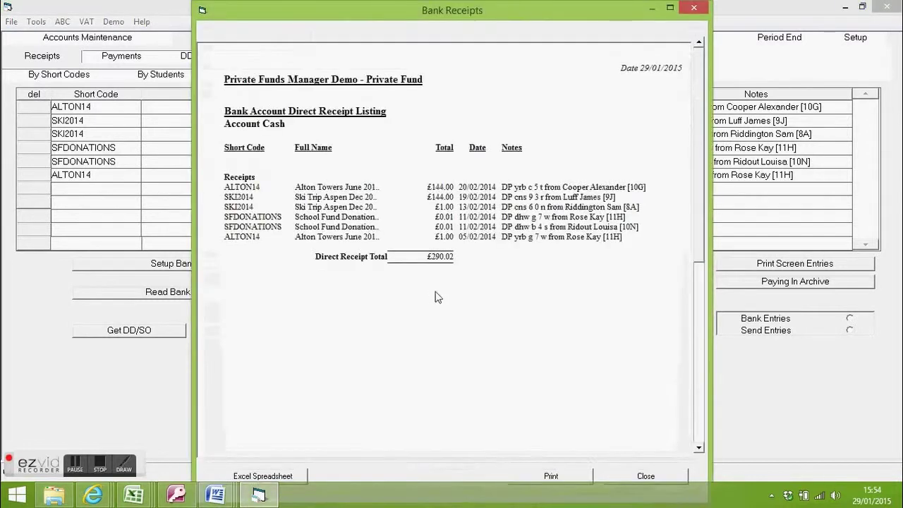
left_click(639, 477)
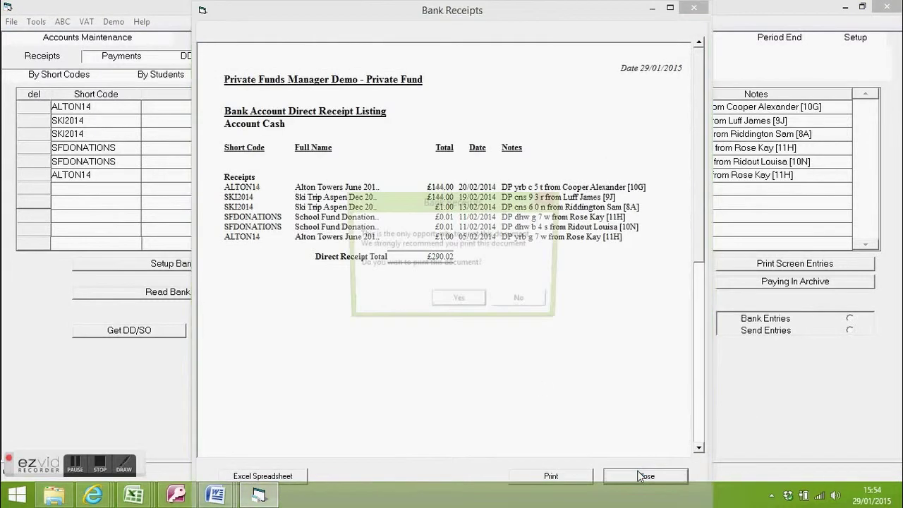
left_click(535, 298)
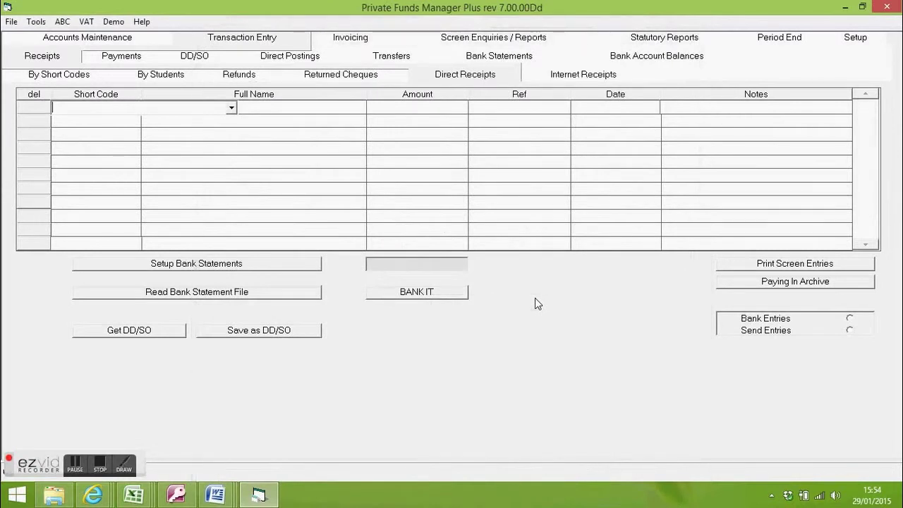